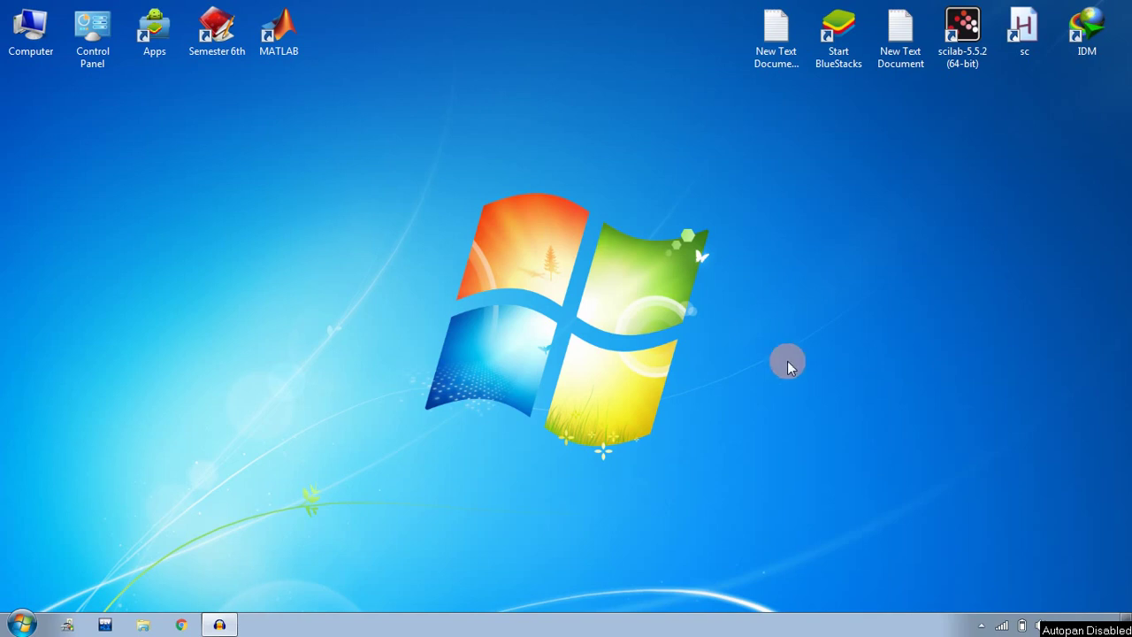
# Open ProxyCap's Configuration window from its hidden tray icon and show the Proxies page
pyautogui.click(981, 626)
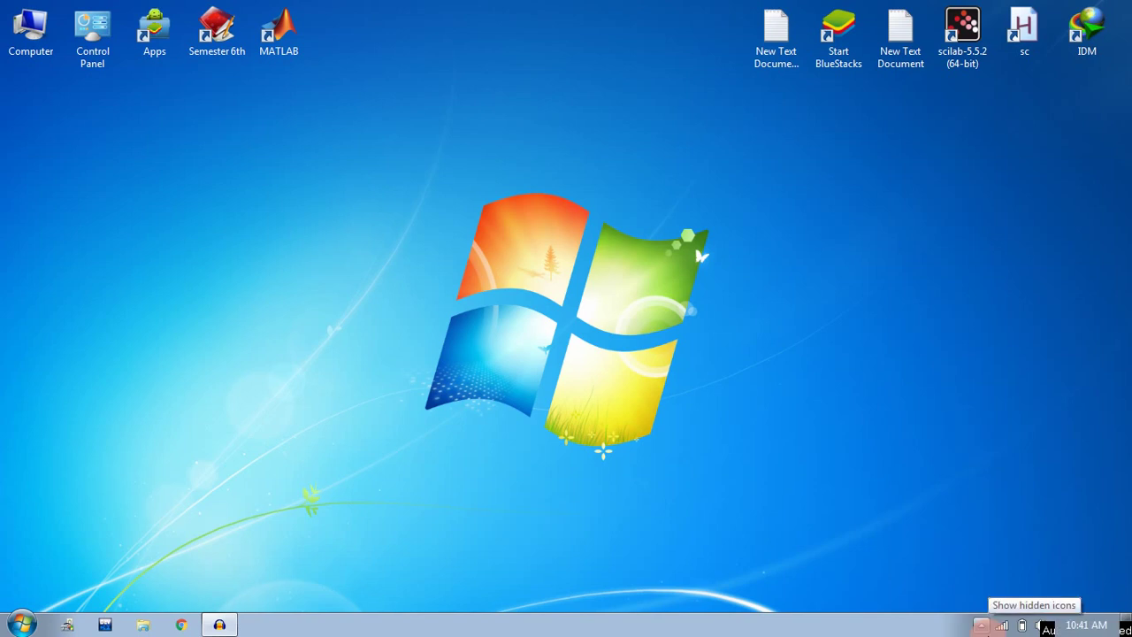
pyautogui.click(981, 625)
pyautogui.click(954, 556)
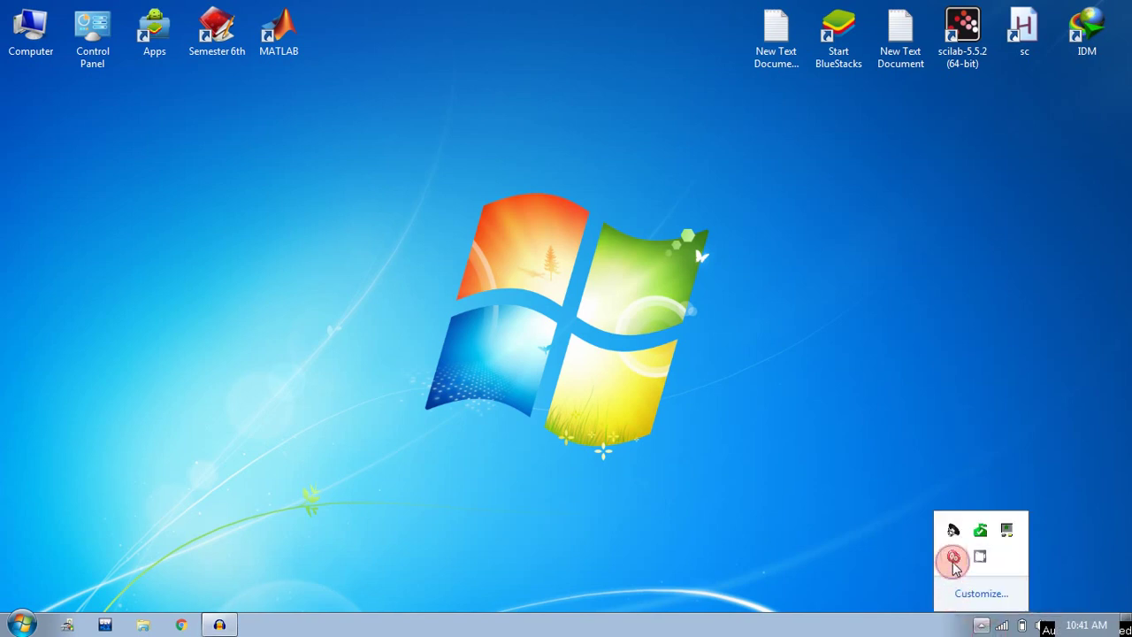
pyautogui.rightClick(954, 556)
pyautogui.click(1011, 525)
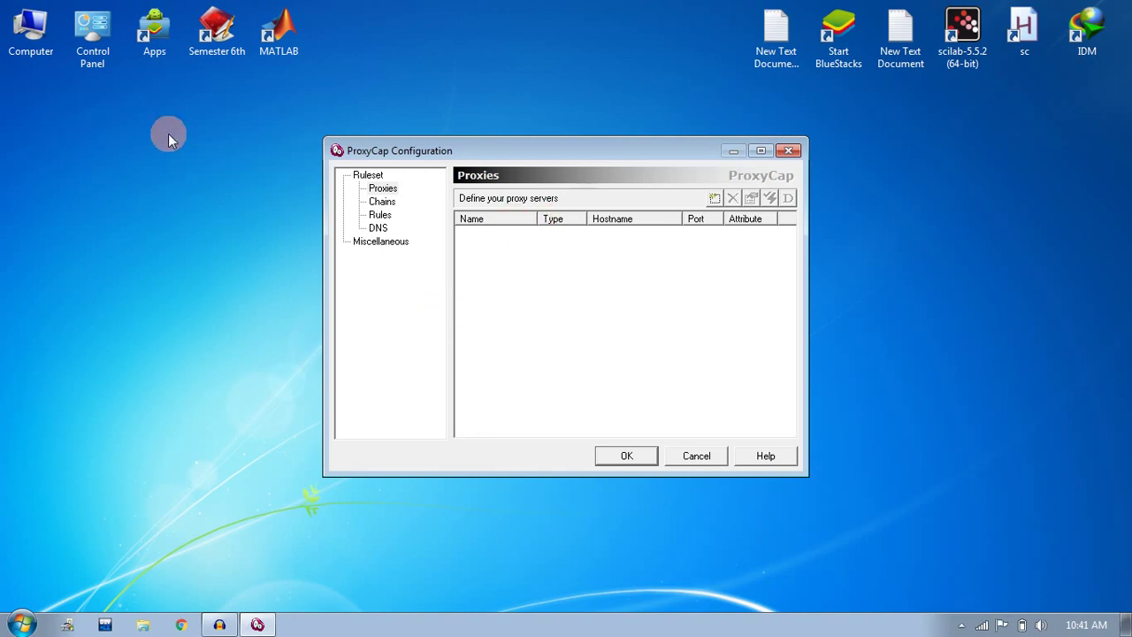
pyautogui.click(557, 154)
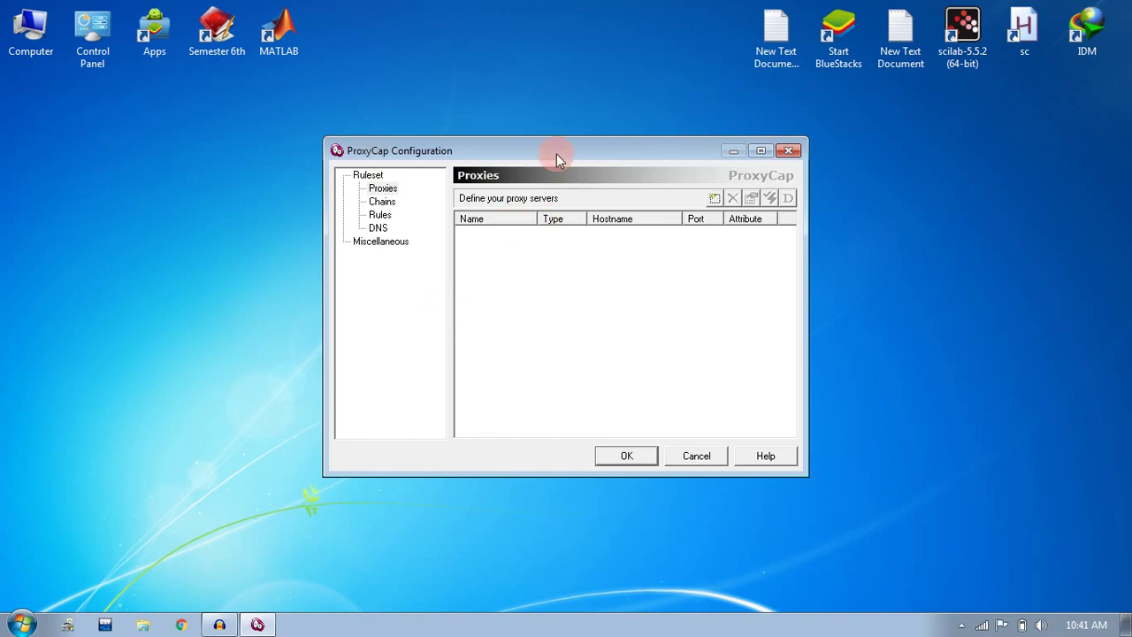
# Create a new HTTP proxy named My proxyHTTP at host 192.168.310, port 3128
pyautogui.click(715, 200)
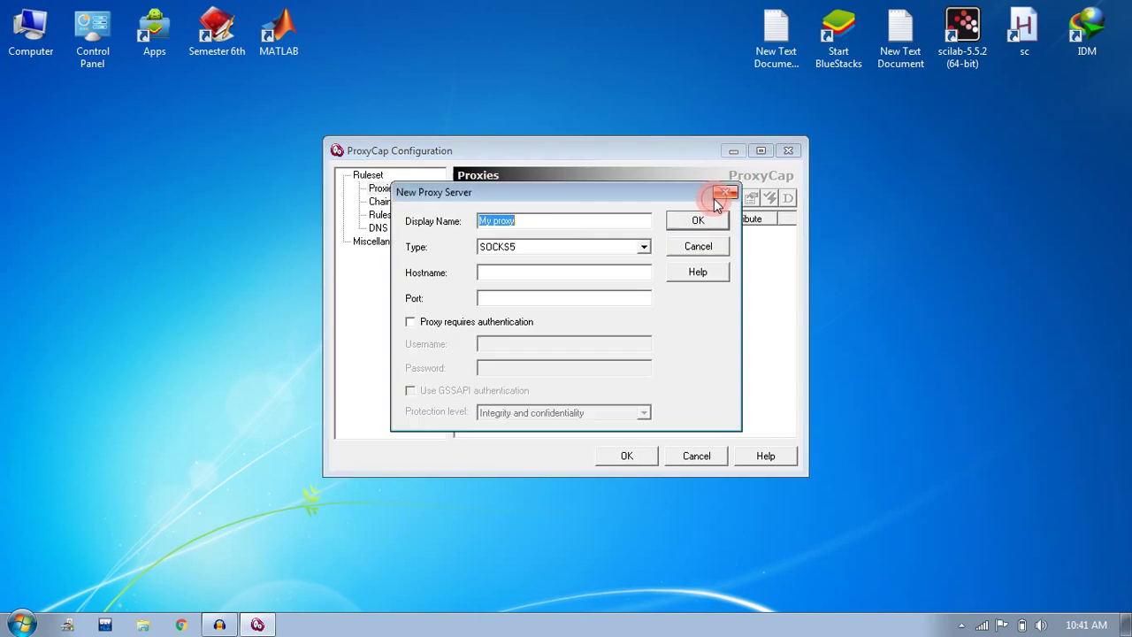
pyautogui.click(554, 222)
pyautogui.write('HTTP')
pyautogui.click(620, 254)
pyautogui.click(589, 261)
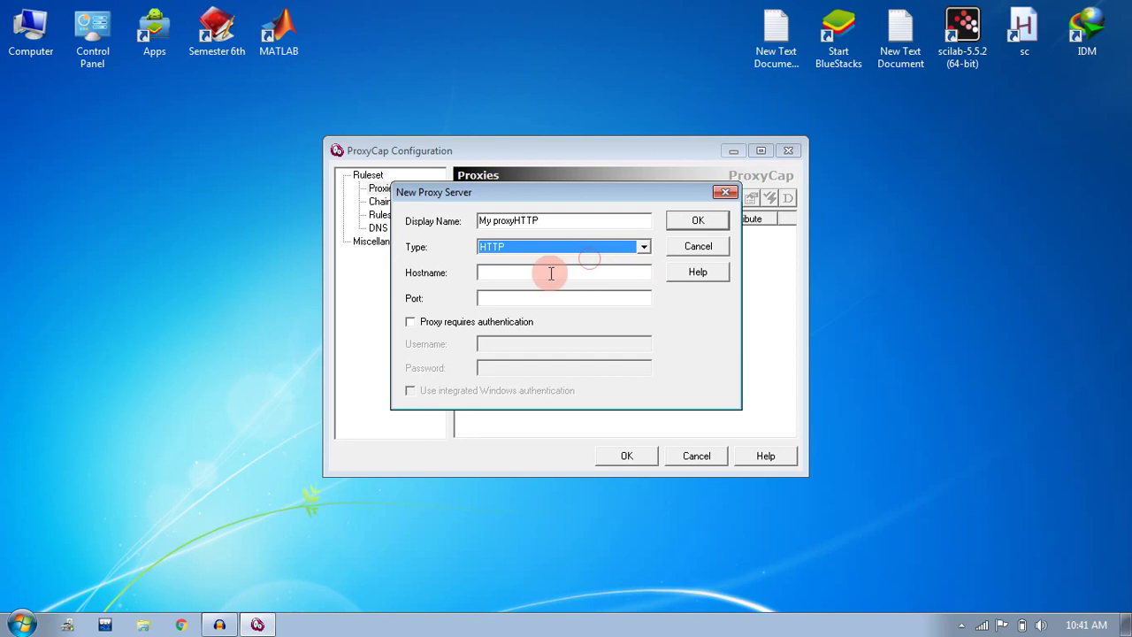
pyautogui.click(550, 274)
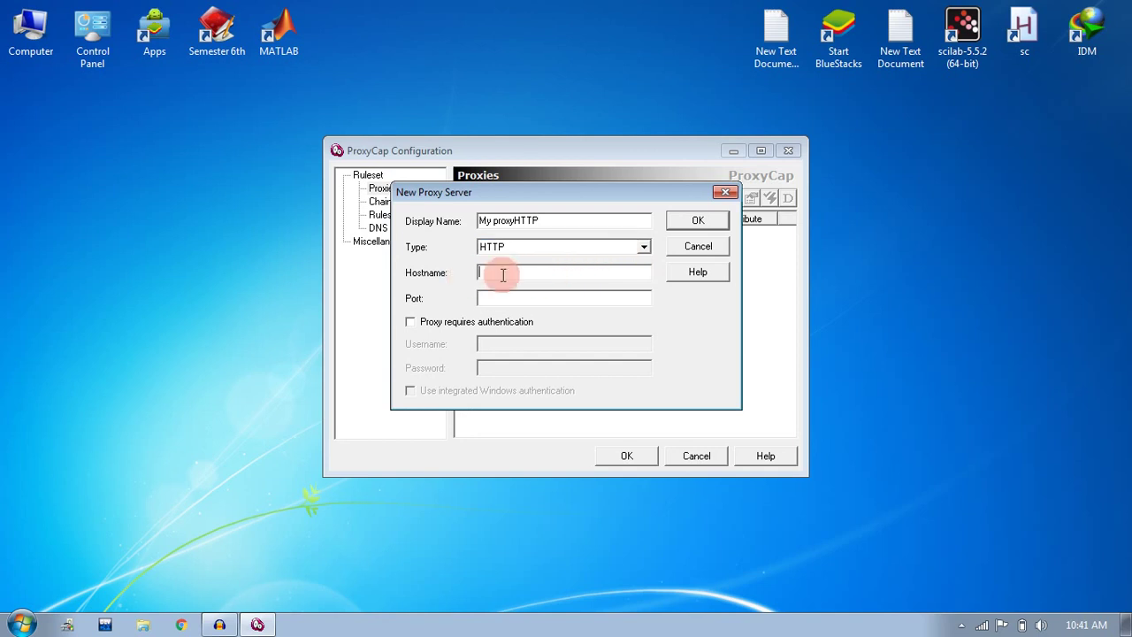
pyautogui.write('192.168.310')
pyautogui.click(538, 301)
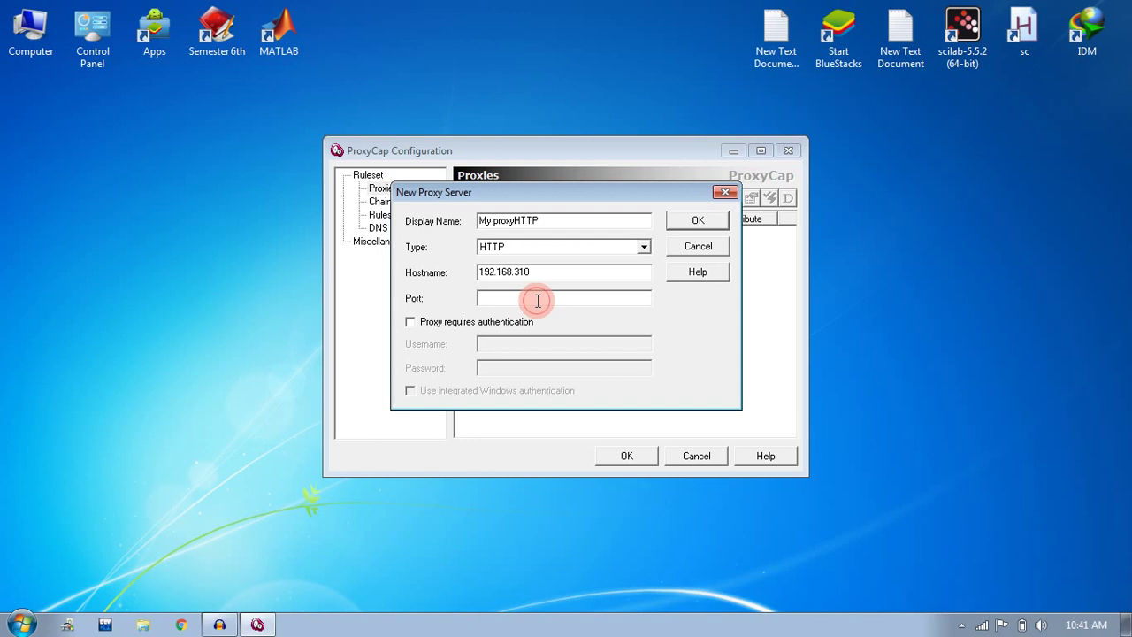
pyautogui.write('3128')
# Enable authentication with the proxy's username and password, then save the proxy
pyautogui.click(410, 322)
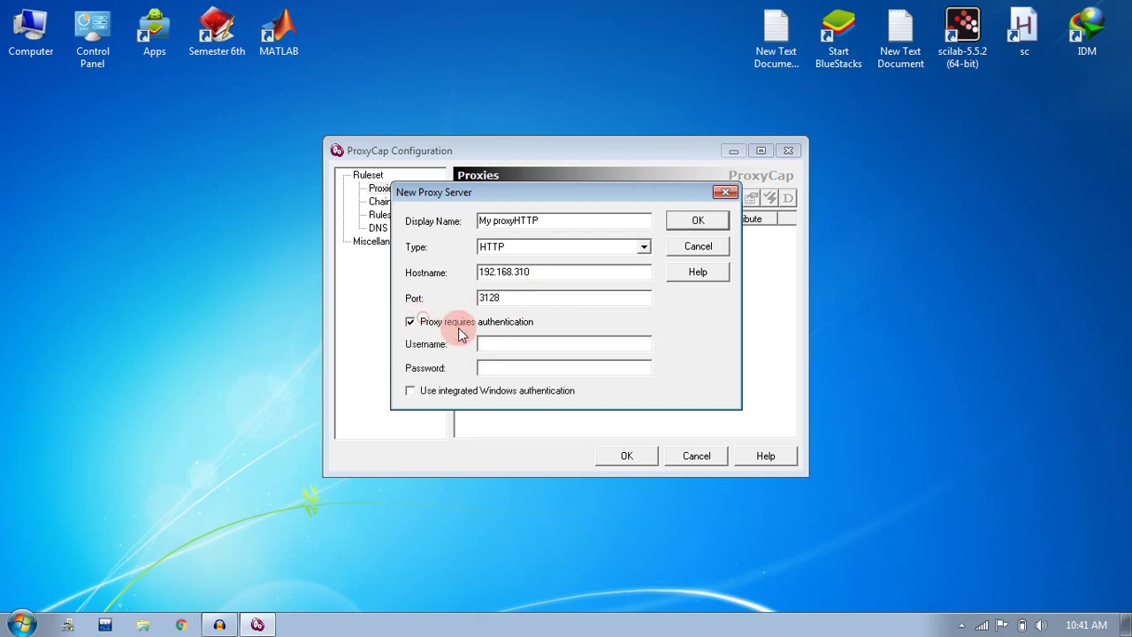
pyautogui.click(501, 341)
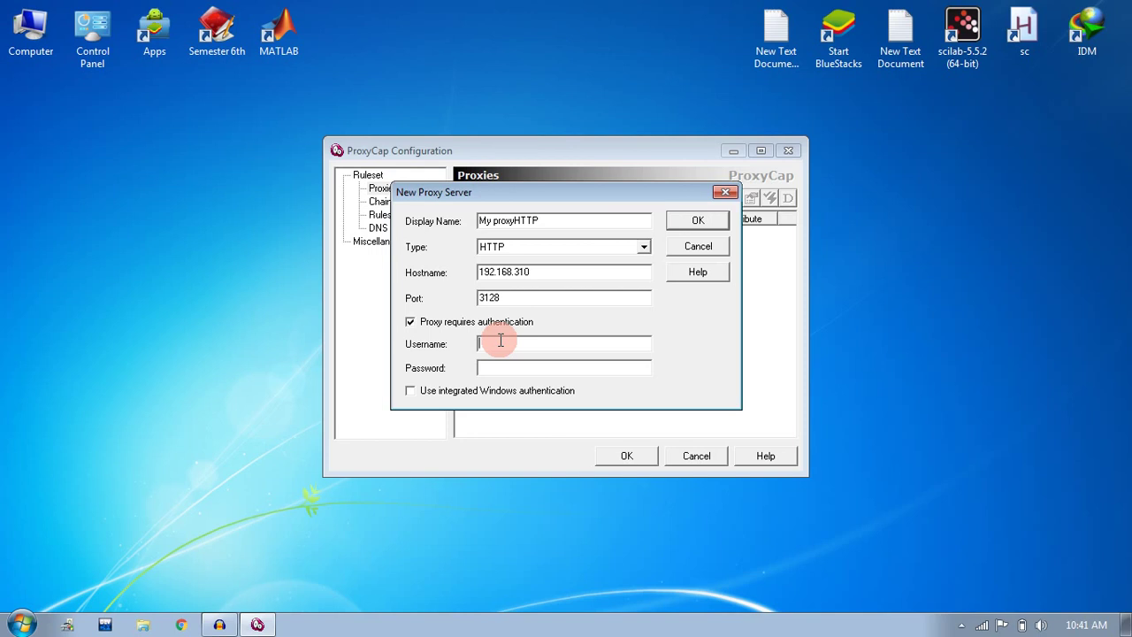
pyautogui.write('sarojelb13')
pyautogui.press('Tab')
pyautogui.write('************')
pyautogui.click(713, 222)
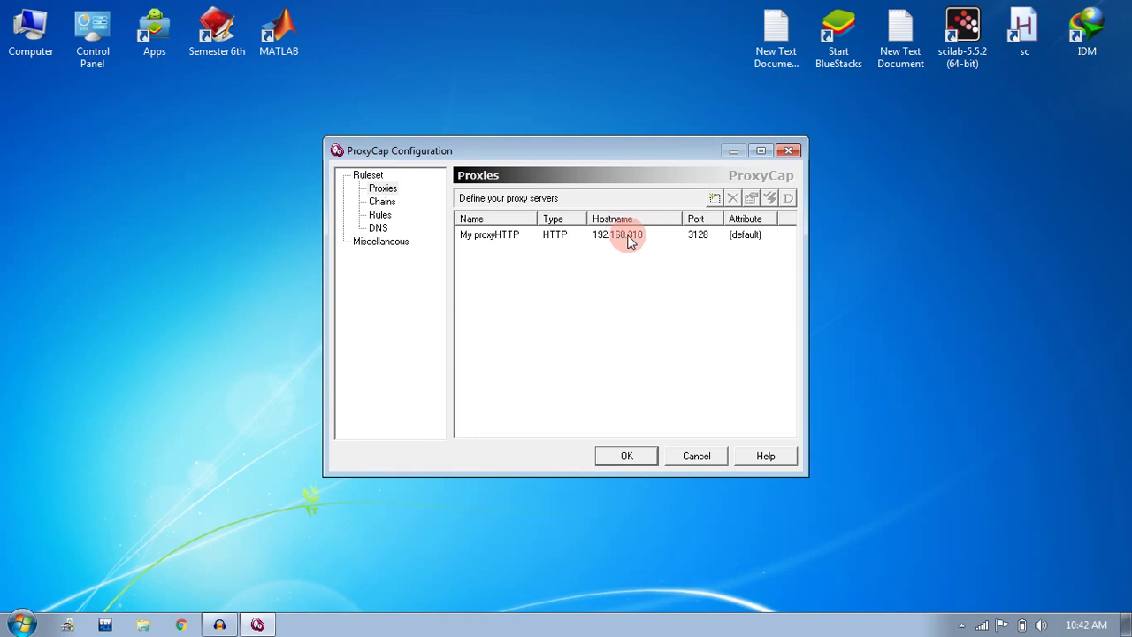
# Create a new HTTPS proxy named My proxyHTTPS at host 192.168.3.10, port 3128
pyautogui.click(715, 199)
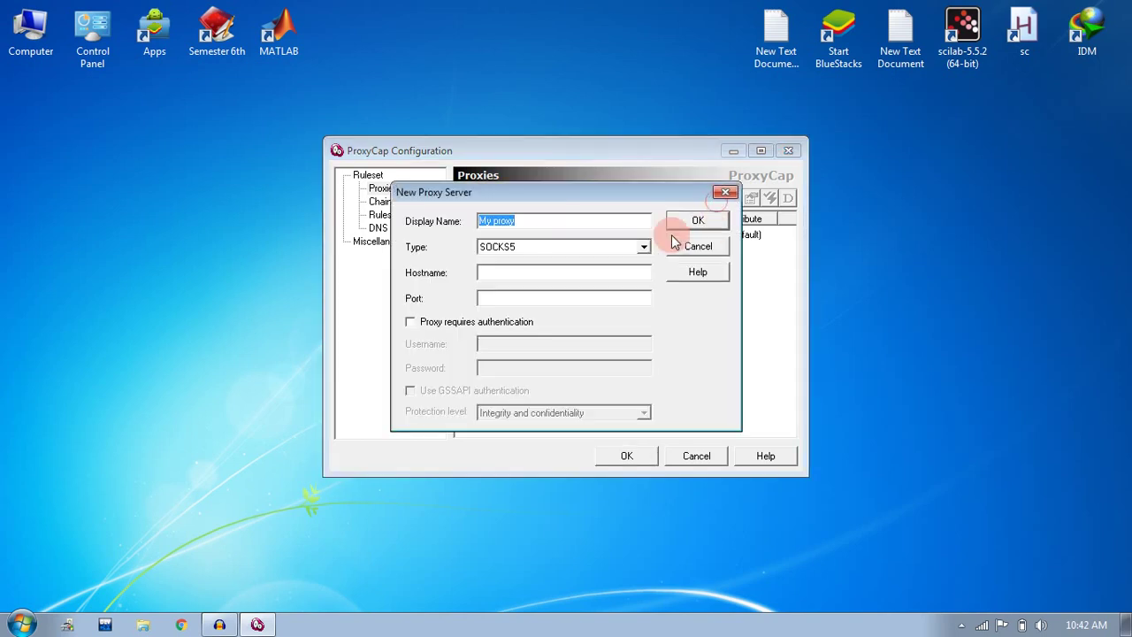
pyautogui.click(608, 221)
pyautogui.write('H')
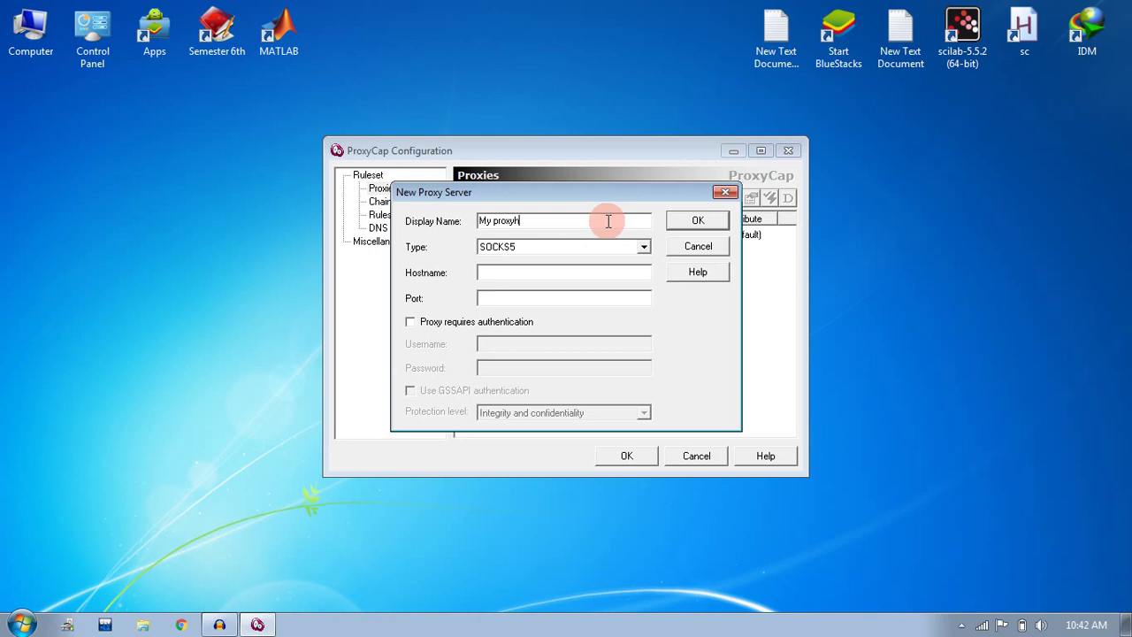
pyautogui.write('ttps')
pyautogui.press('BackSpace')
pyautogui.press('BackSpace')
pyautogui.press('BackSpace')
pyautogui.press('BackSpace')
pyautogui.press('BackSpace')
pyautogui.write('HTTPS')
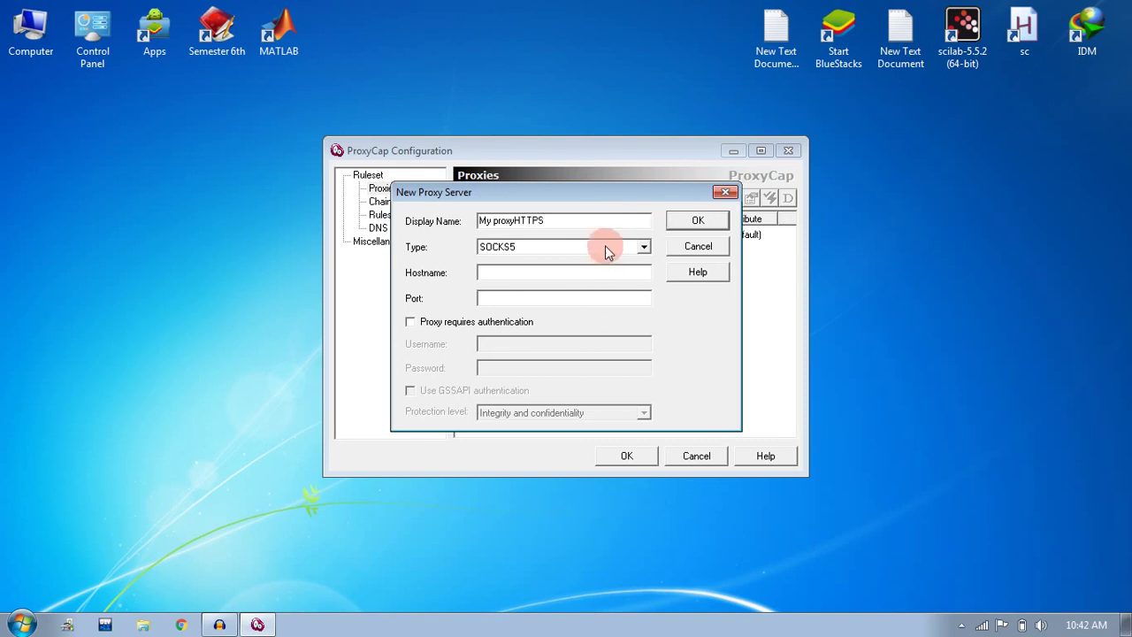
pyautogui.click(606, 249)
pyautogui.click(556, 273)
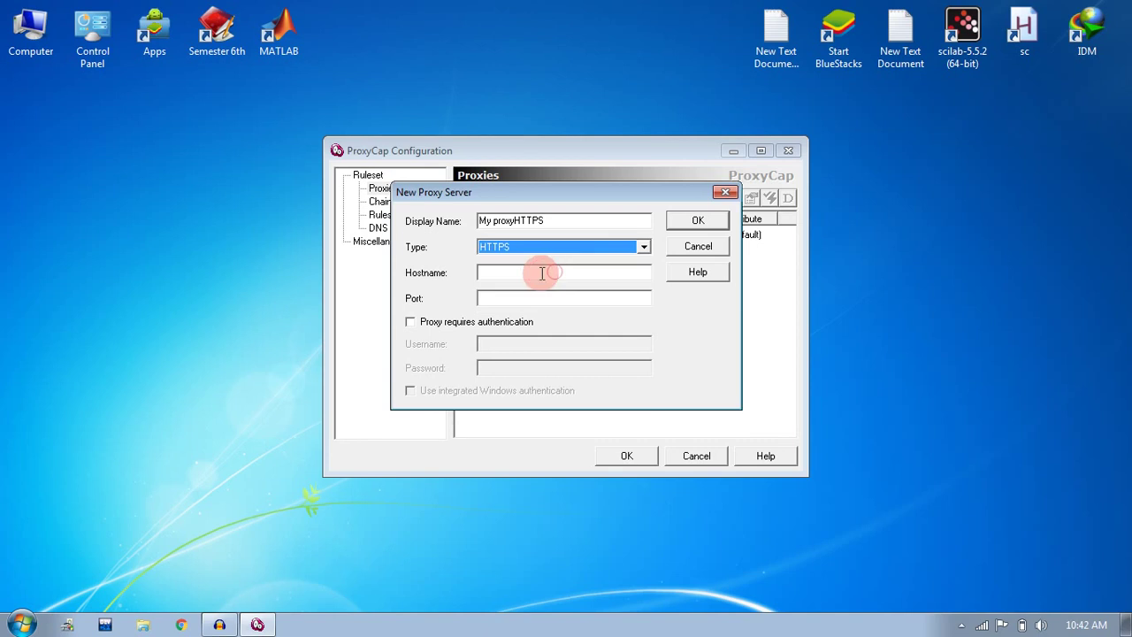
pyautogui.click(542, 273)
pyautogui.write('19')
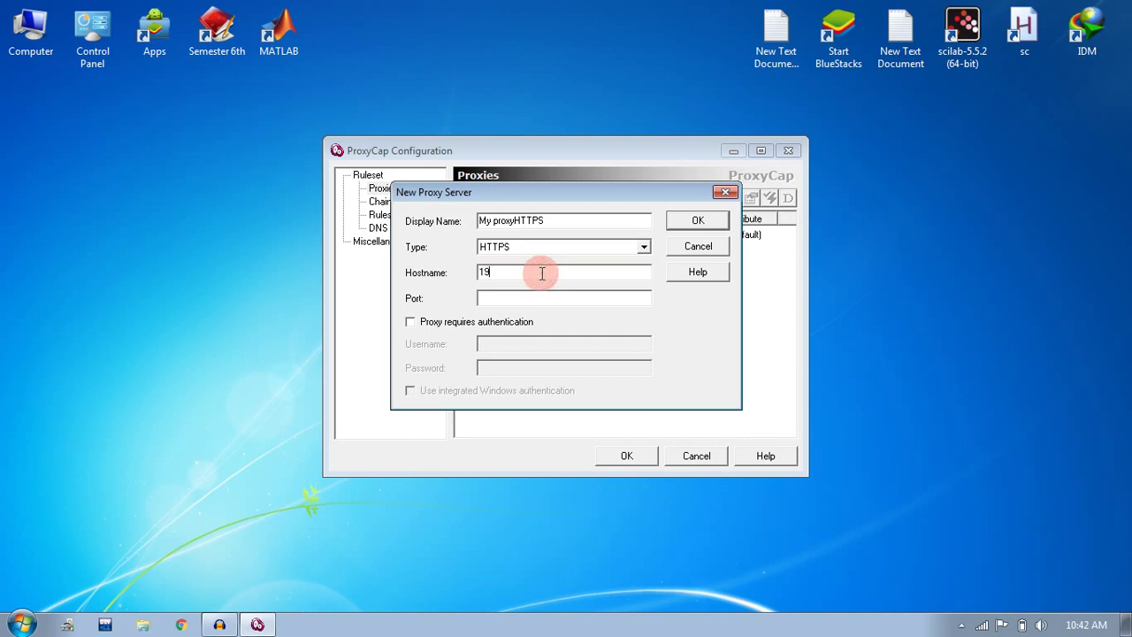
pyautogui.write('2.168.3.10')
pyautogui.click(556, 297)
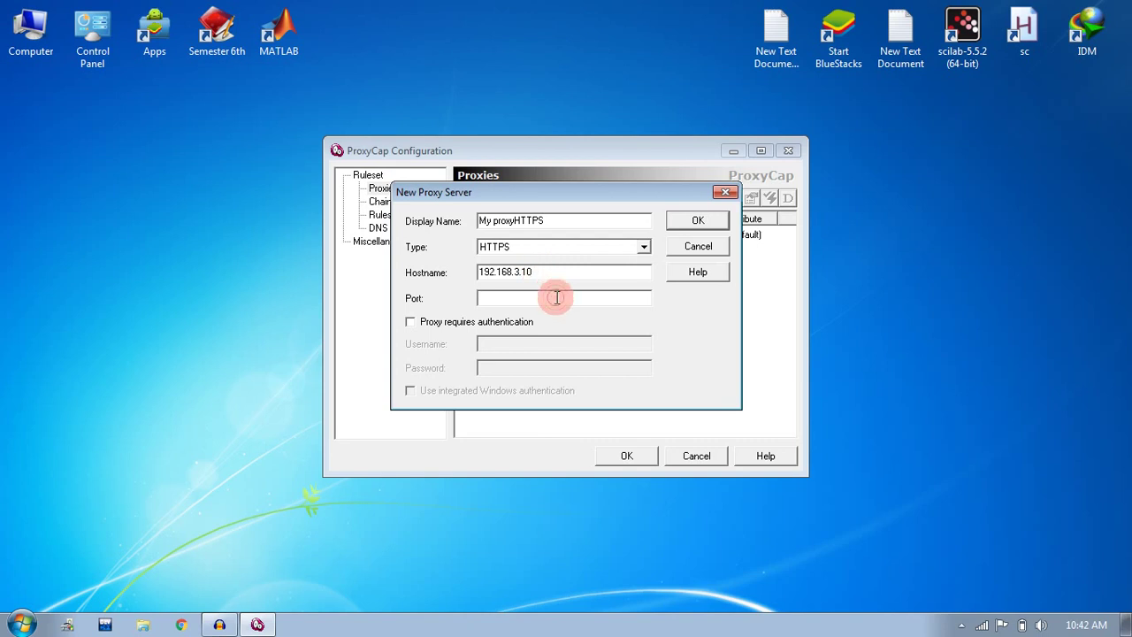
pyautogui.write('3')
pyautogui.press('BackSpace')
pyautogui.write('3128')
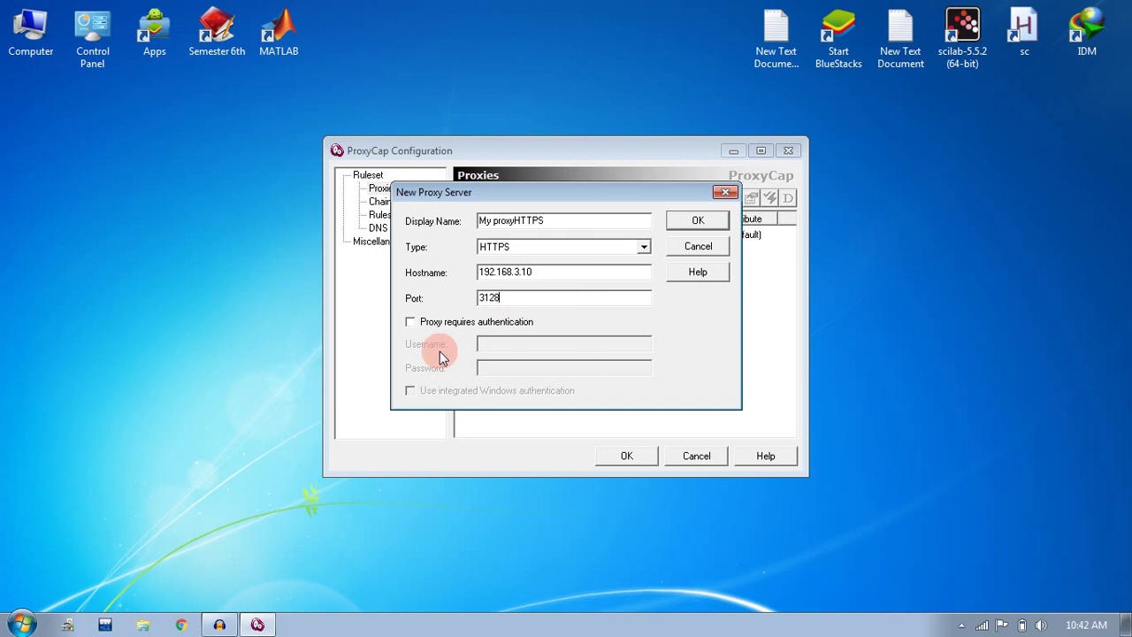
# Enable authentication, enter the lowercase username and the password, then save the proxy
pyautogui.click(439, 322)
pyautogui.click(514, 345)
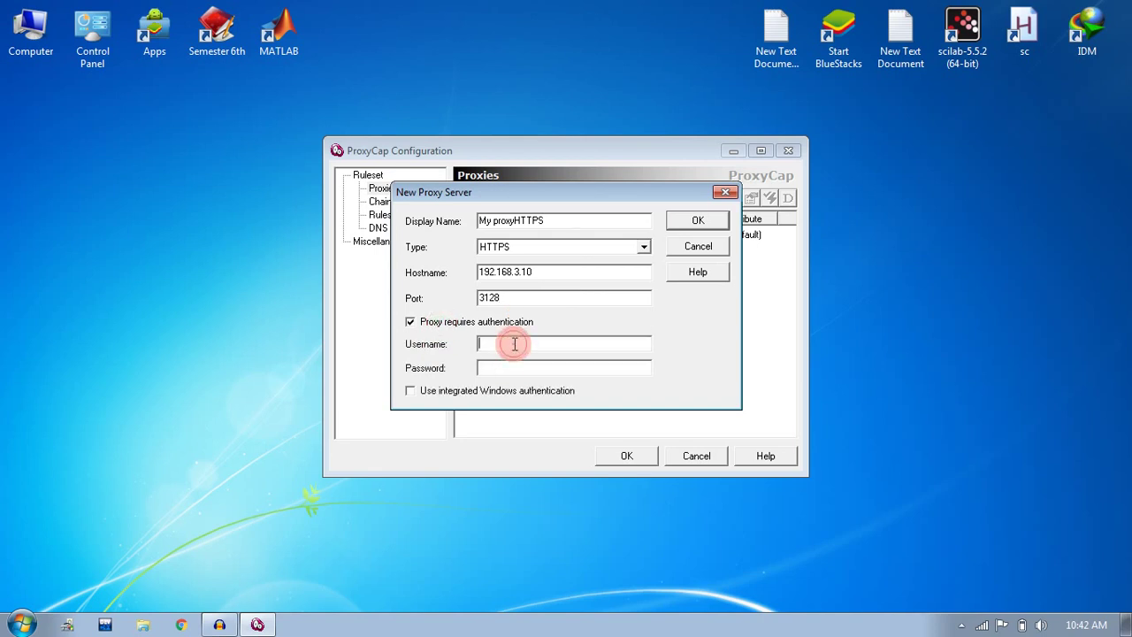
pyautogui.write('SAROJ_LB13')
pyautogui.press('Tab')
pyautogui.write('**')
pyautogui.doubleClick(559, 340)
pyautogui.press('BackSpace')
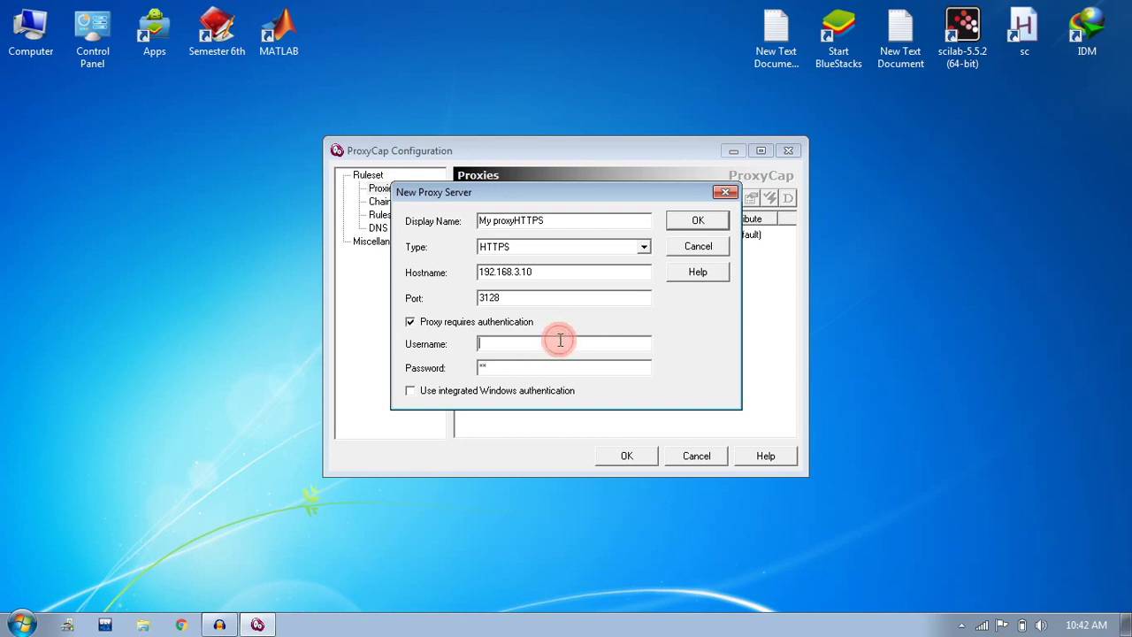
pyautogui.write('saroj_elb13')
pyautogui.press('Tab')
pyautogui.write('**************')
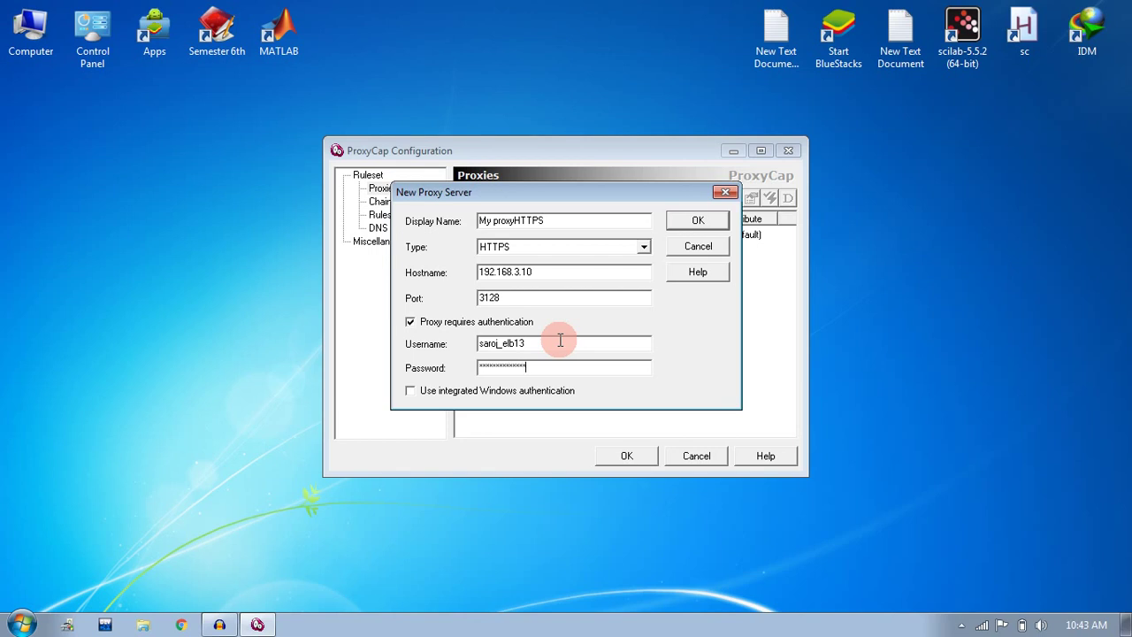
pyautogui.click(683, 222)
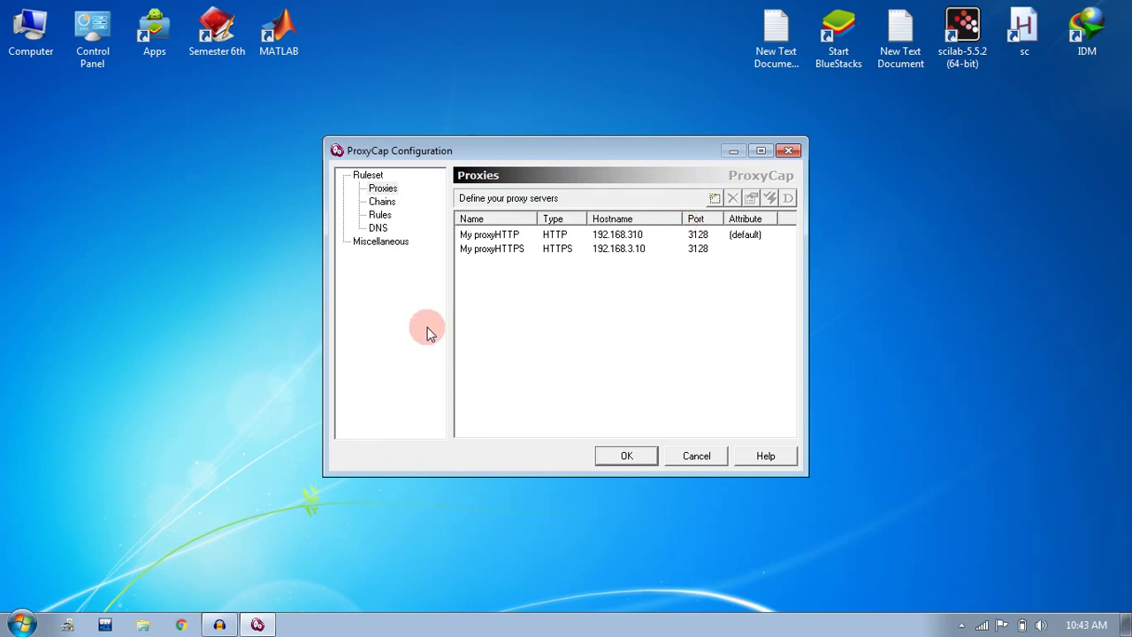
# Add a rule through My proxyHTTP for BlueStacks' HD-Network.exe program
pyautogui.click(378, 219)
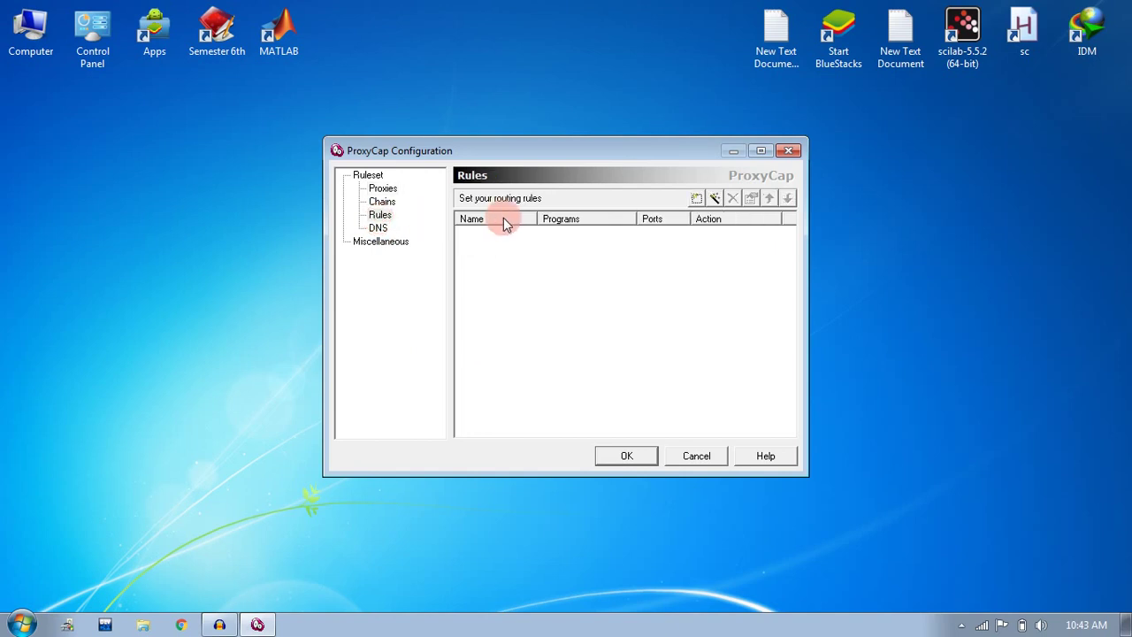
pyautogui.click(696, 200)
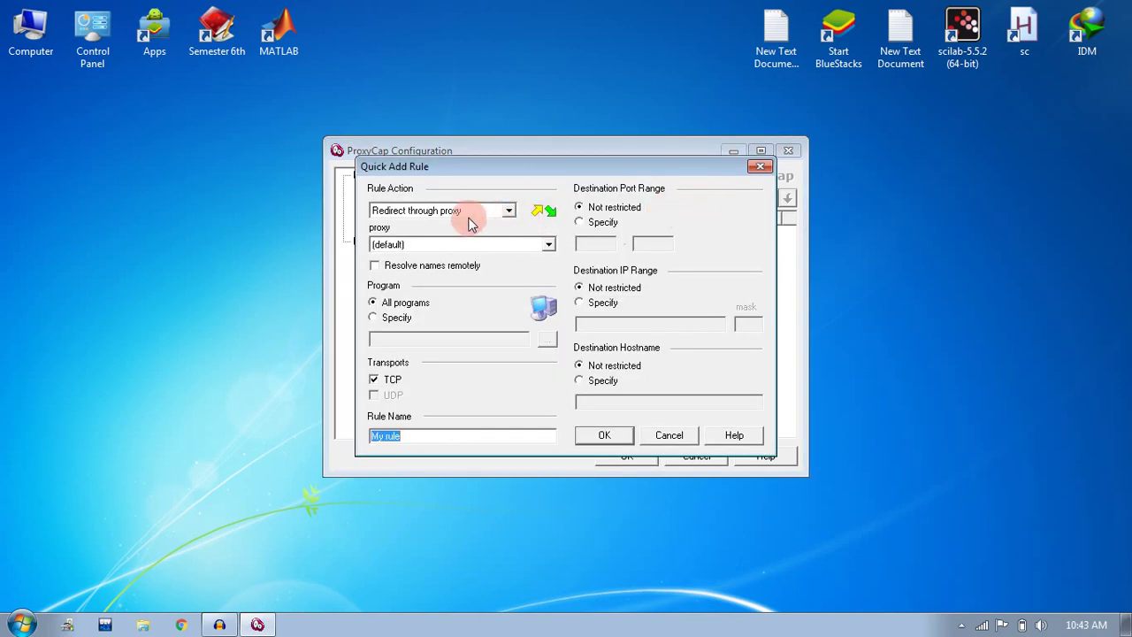
pyautogui.click(463, 246)
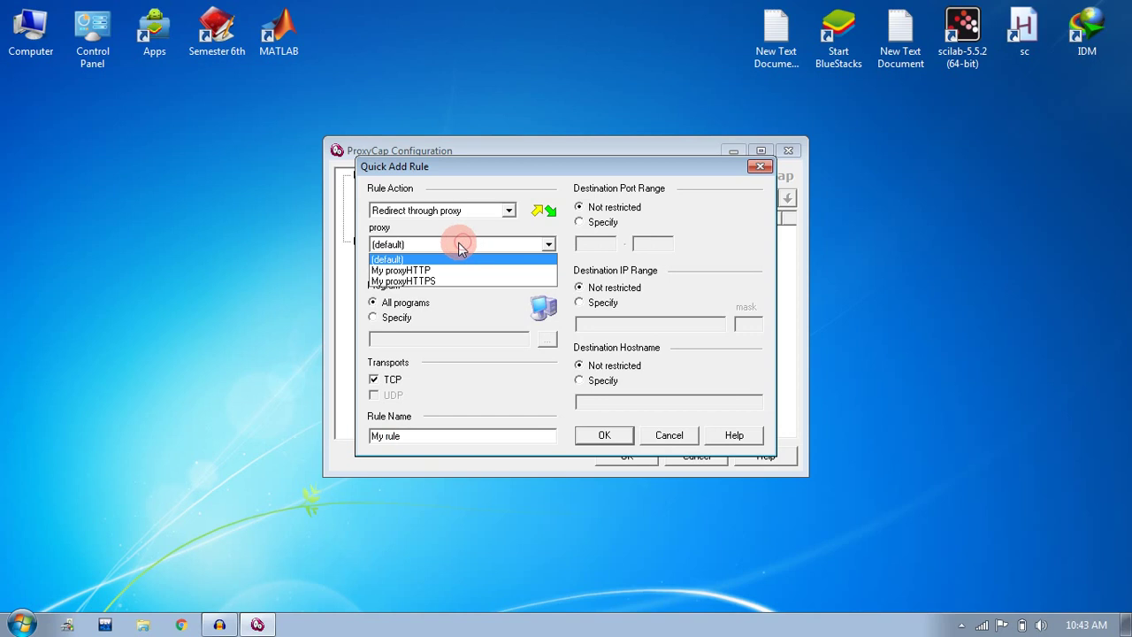
pyautogui.click(442, 271)
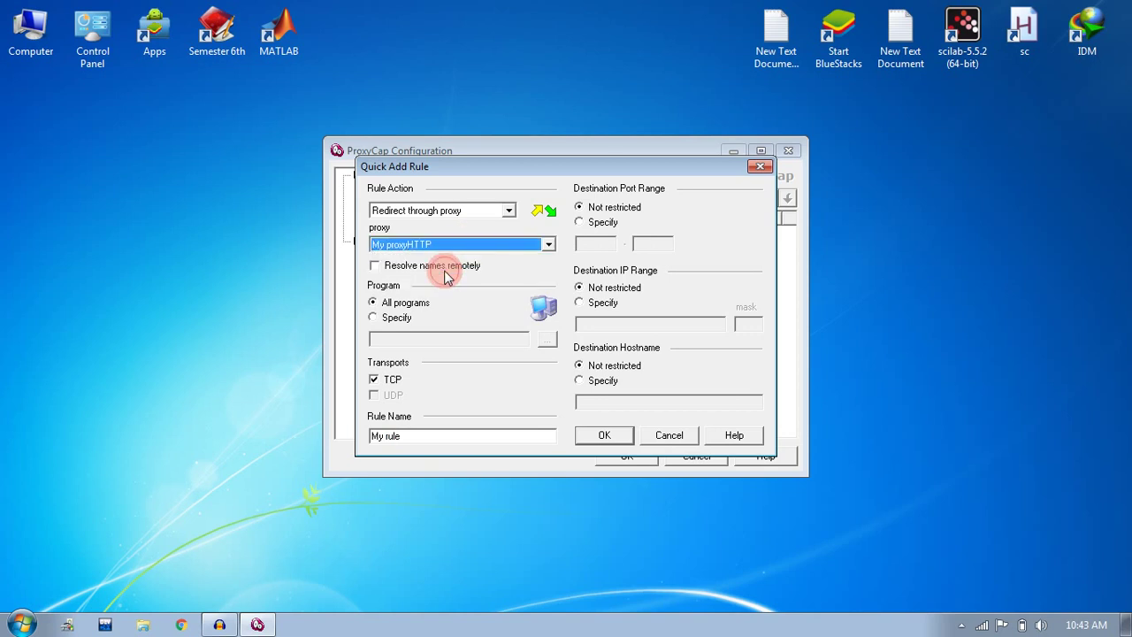
pyautogui.click(374, 318)
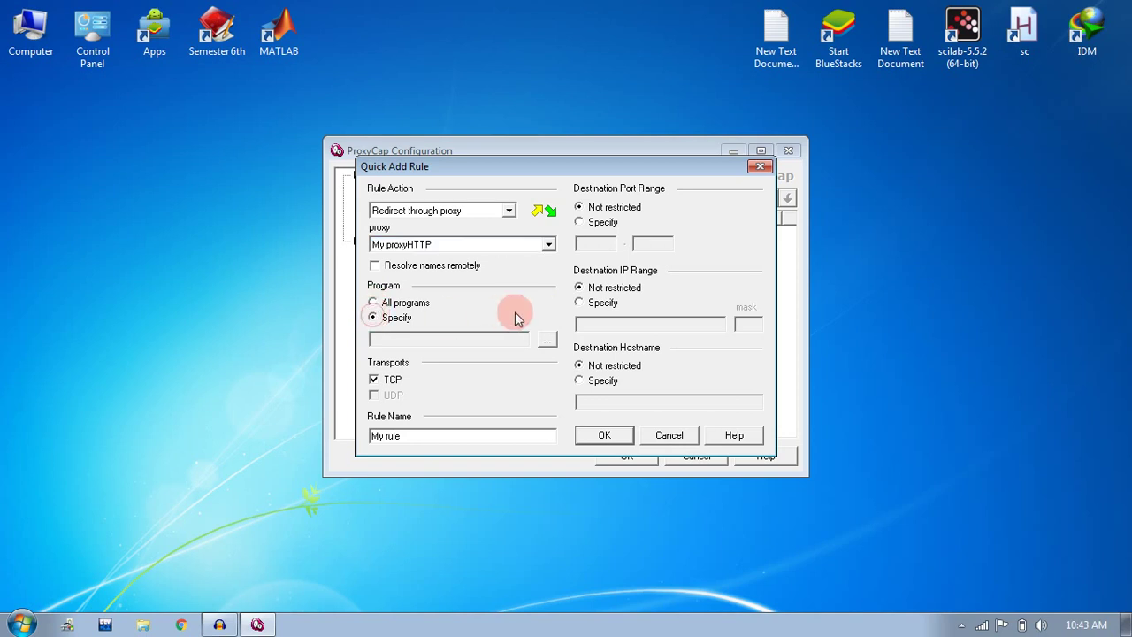
pyautogui.click(545, 342)
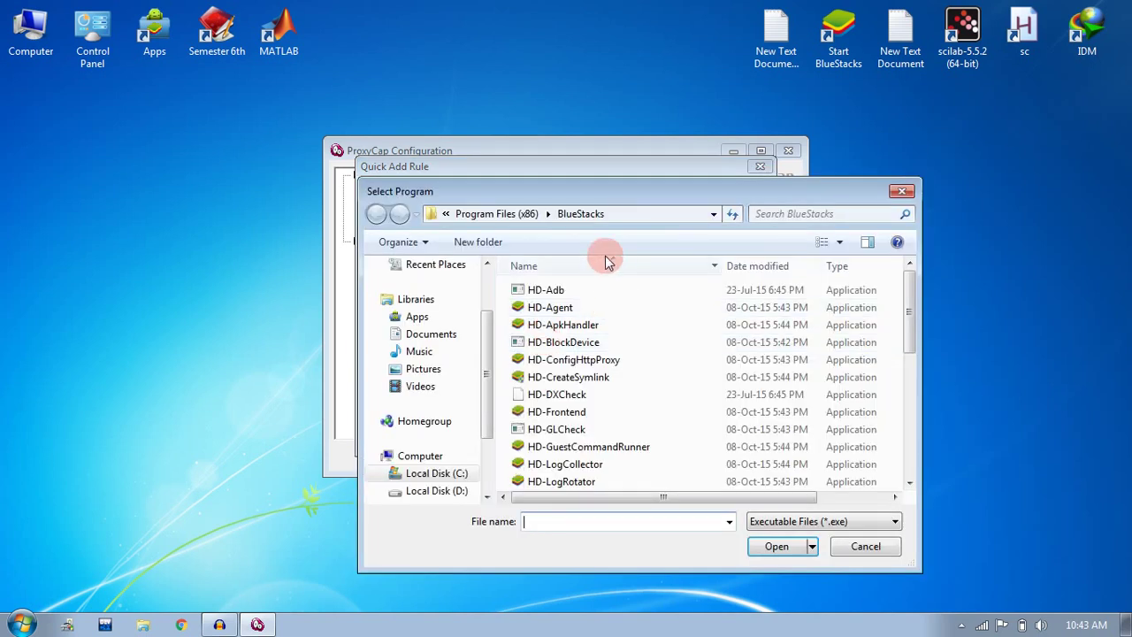
pyautogui.click(494, 214)
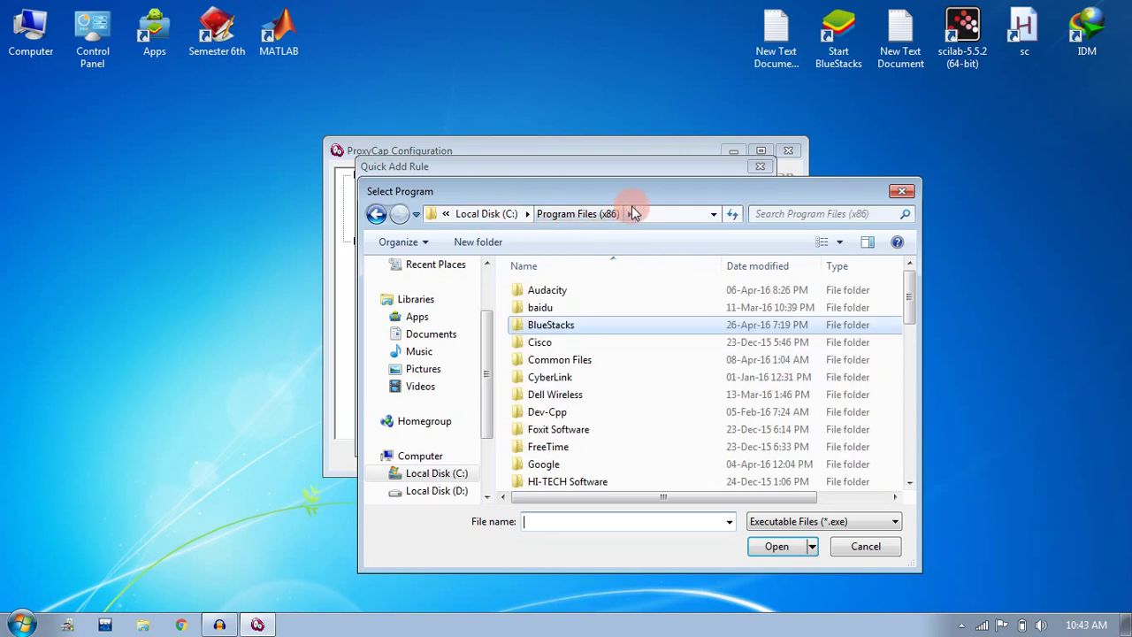
pyautogui.doubleClick(584, 326)
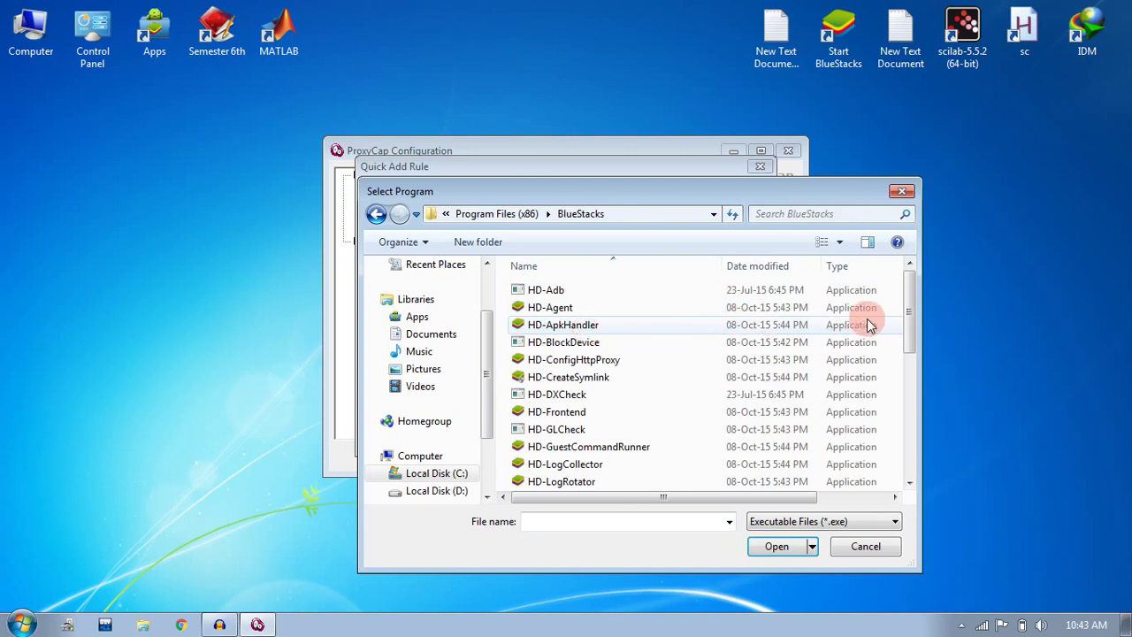
pyautogui.moveTo(914, 327); pyautogui.dragTo(911, 364)
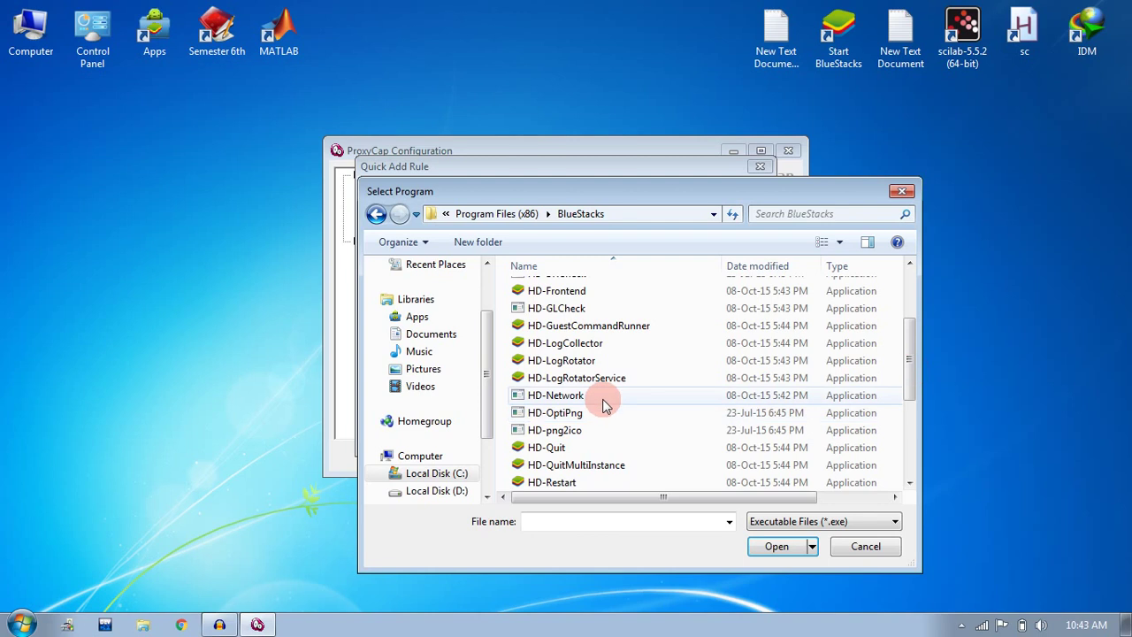
pyautogui.click(605, 406)
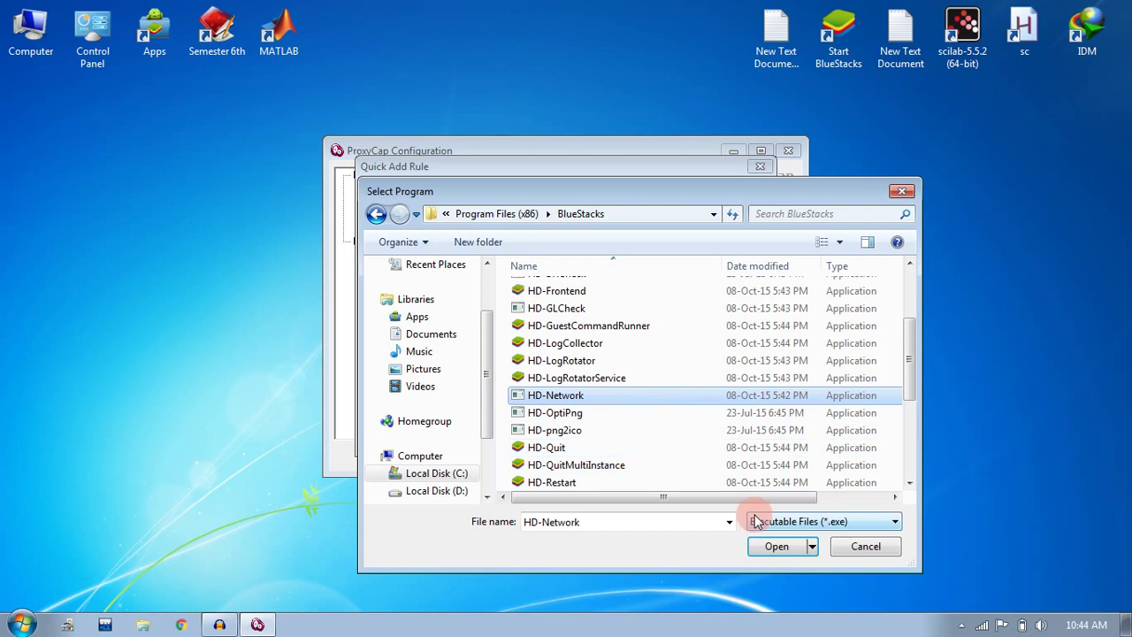
pyautogui.click(770, 546)
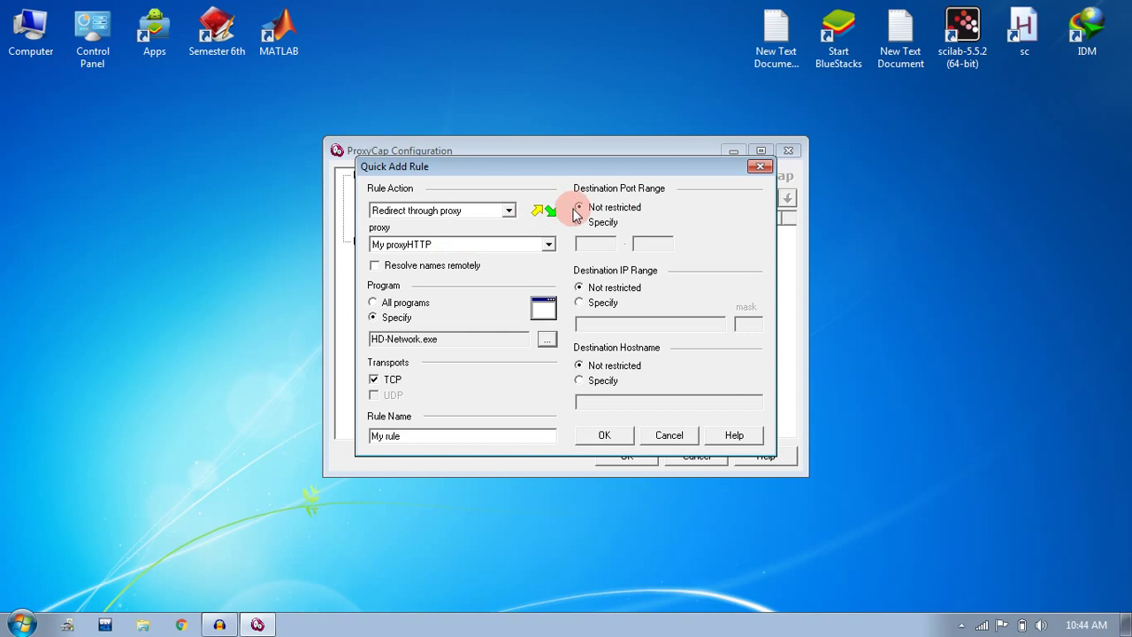
# Restrict the rule to destination port 80 and save it
pyautogui.click(580, 223)
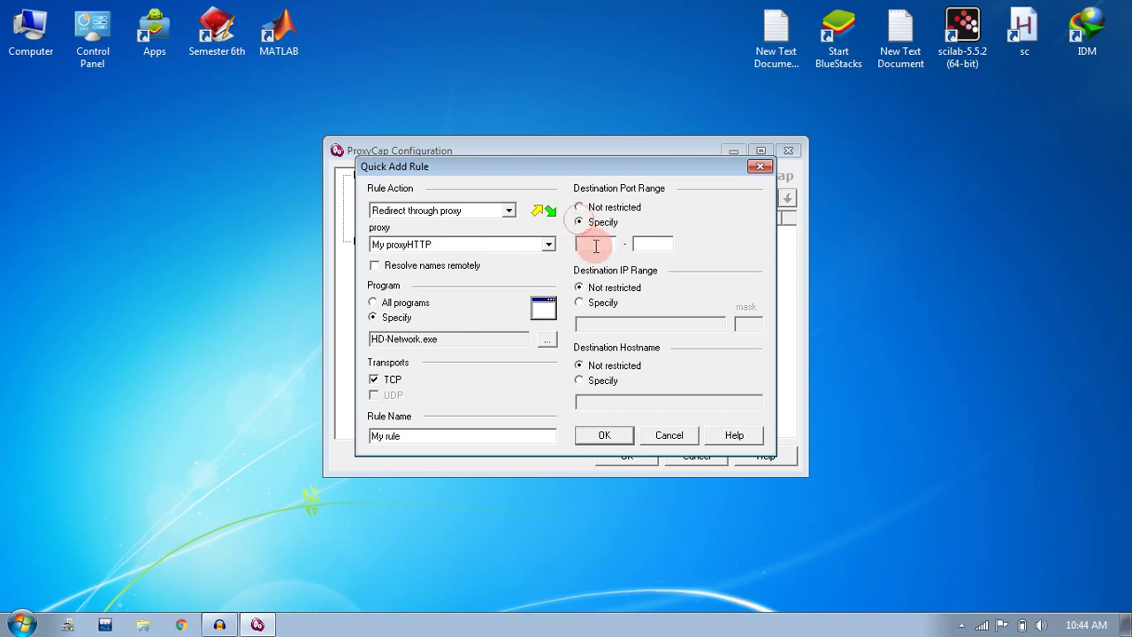
pyautogui.click(596, 246)
pyautogui.write('80')
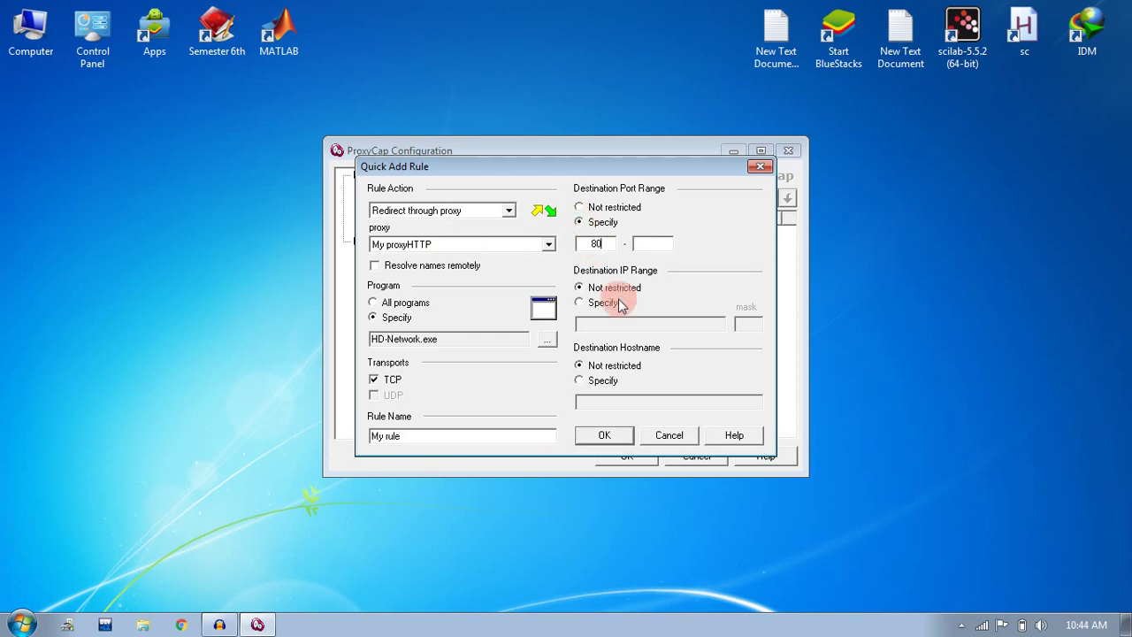
pyautogui.click(595, 439)
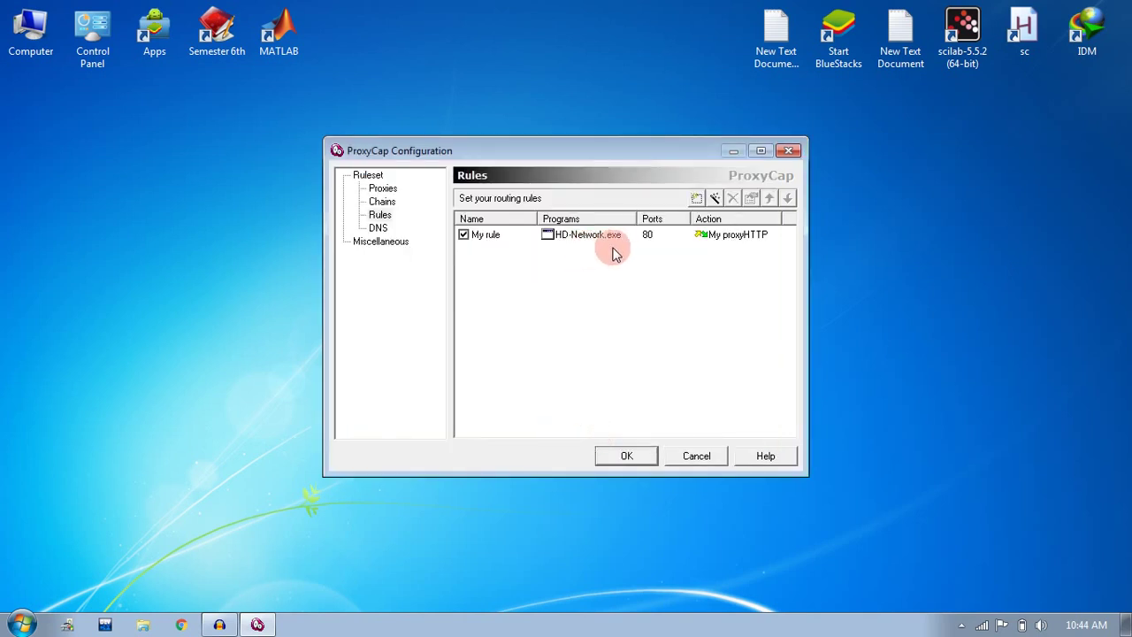
# Add a second rule through My proxyHTTPS for the HD-Network.exe program
pyautogui.click(697, 198)
pyautogui.click(478, 252)
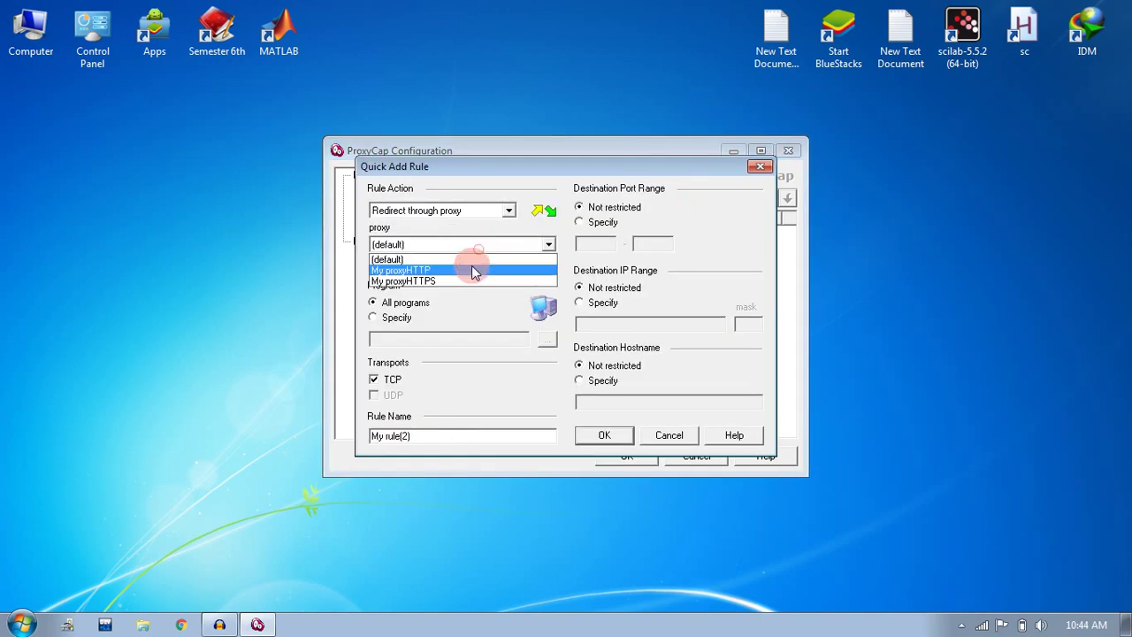
pyautogui.click(464, 281)
pyautogui.click(381, 320)
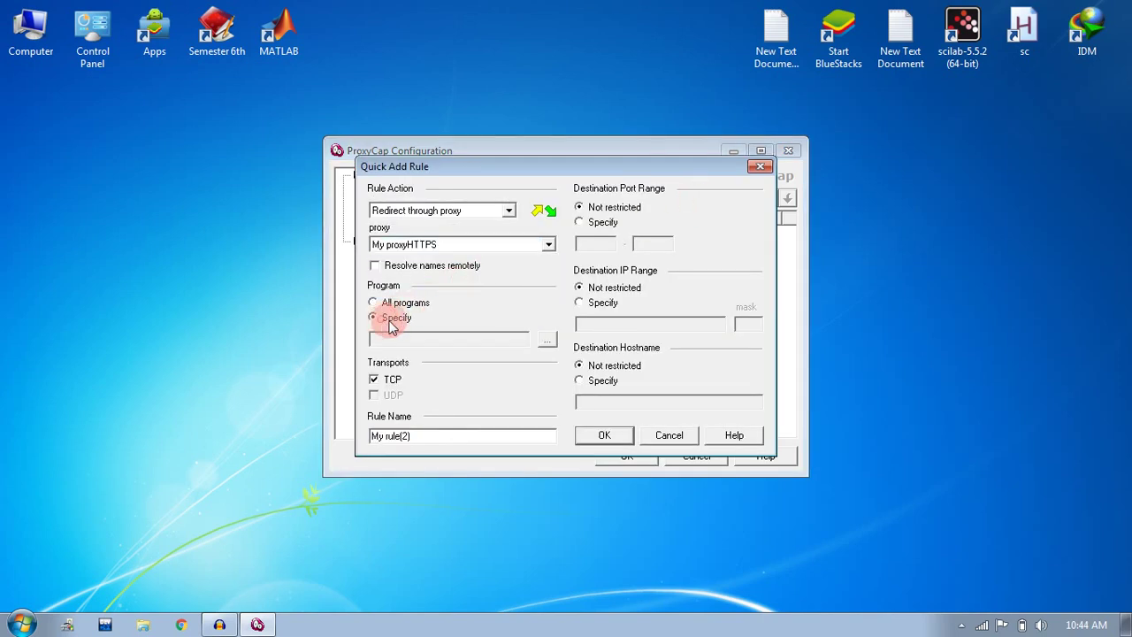
pyautogui.click(543, 342)
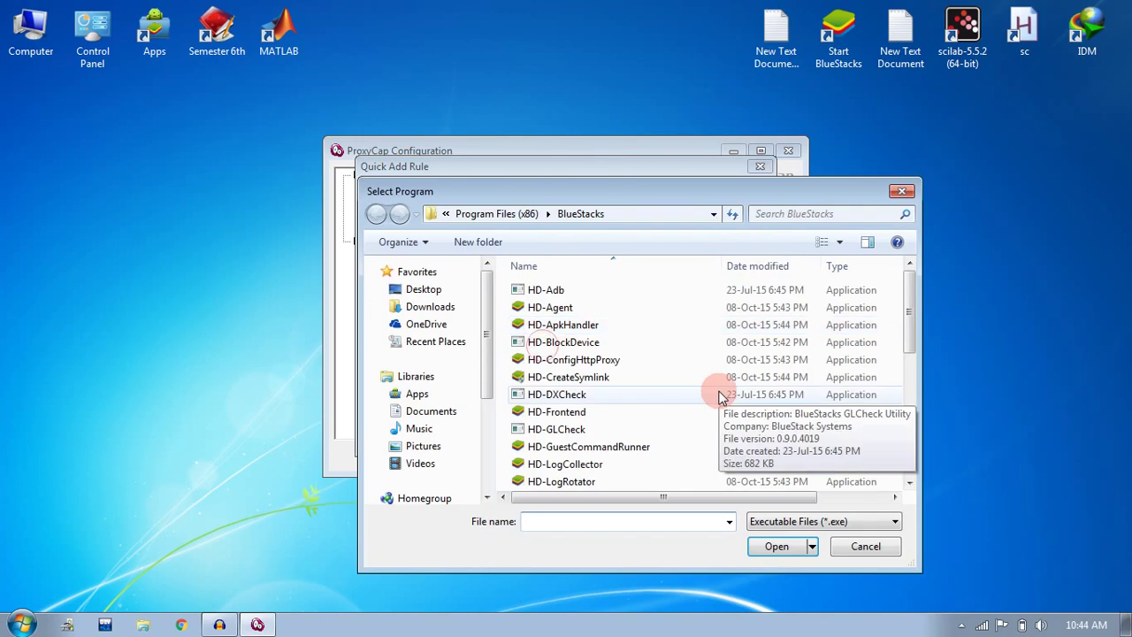
pyautogui.moveTo(911, 343); pyautogui.dragTo(914, 368)
pyautogui.doubleClick(540, 443)
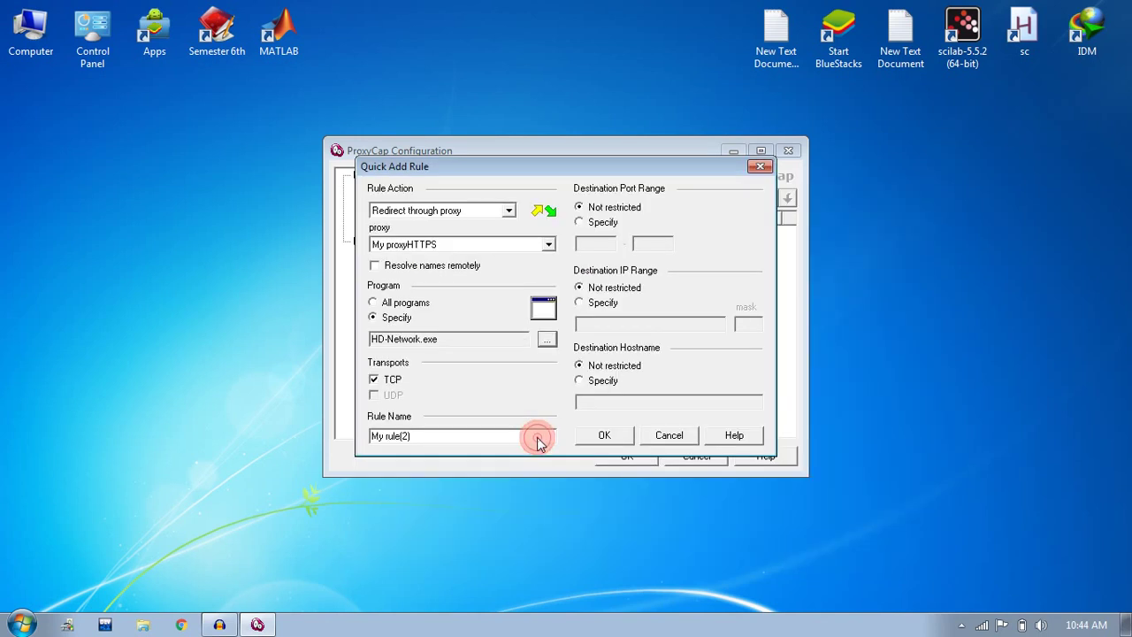
# Restrict the second rule to destination port 443 and save it
pyautogui.click(592, 227)
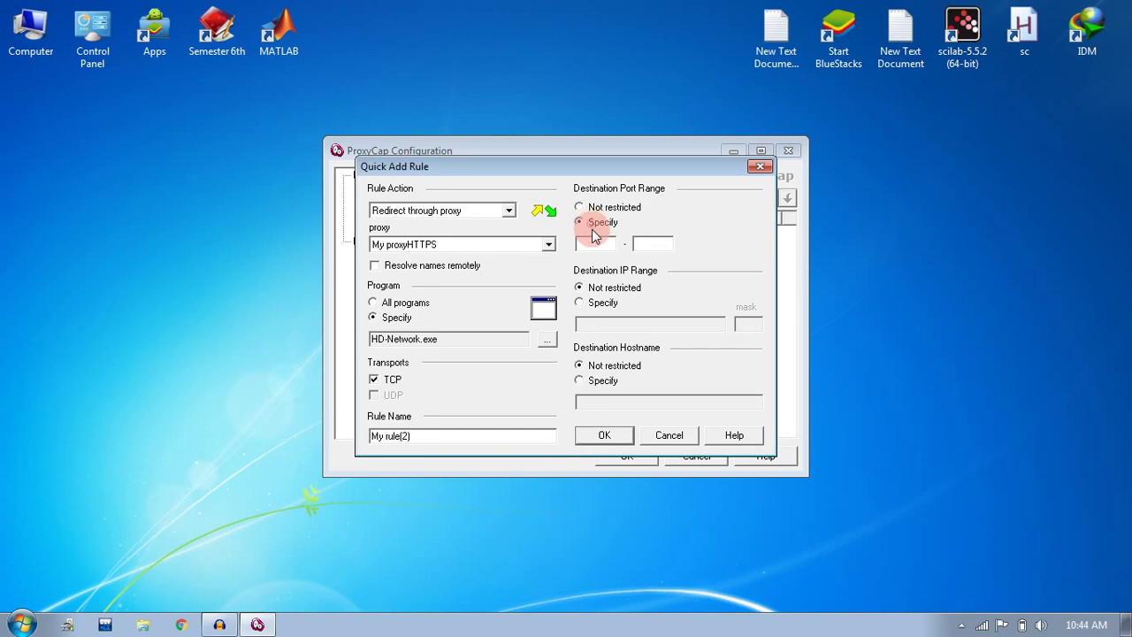
pyautogui.click(597, 248)
pyautogui.write('443')
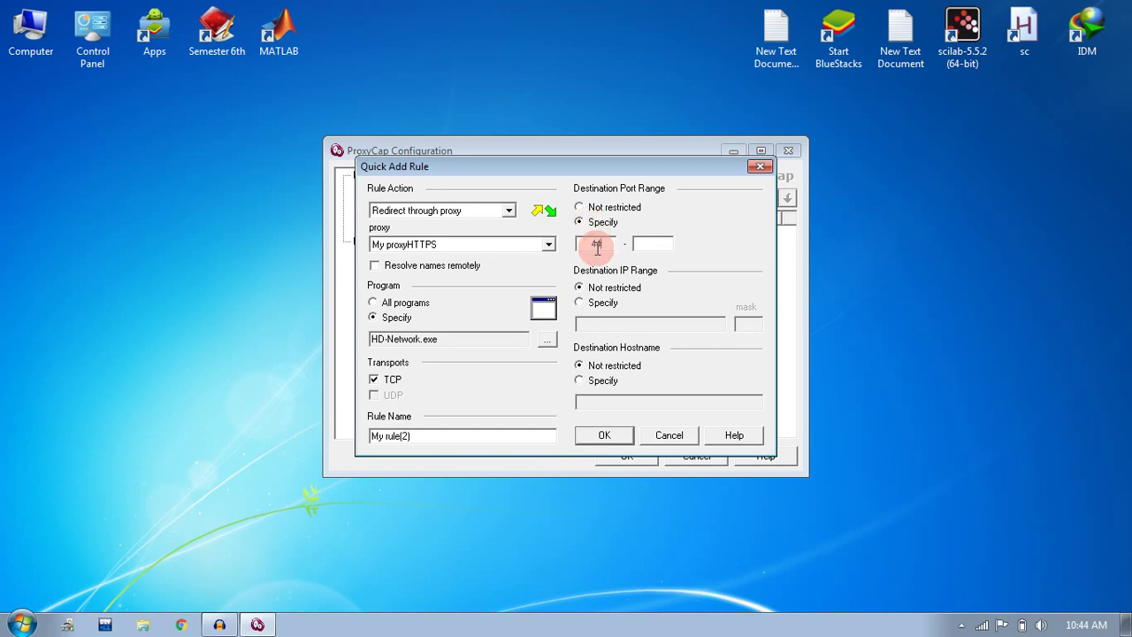
pyautogui.click(621, 435)
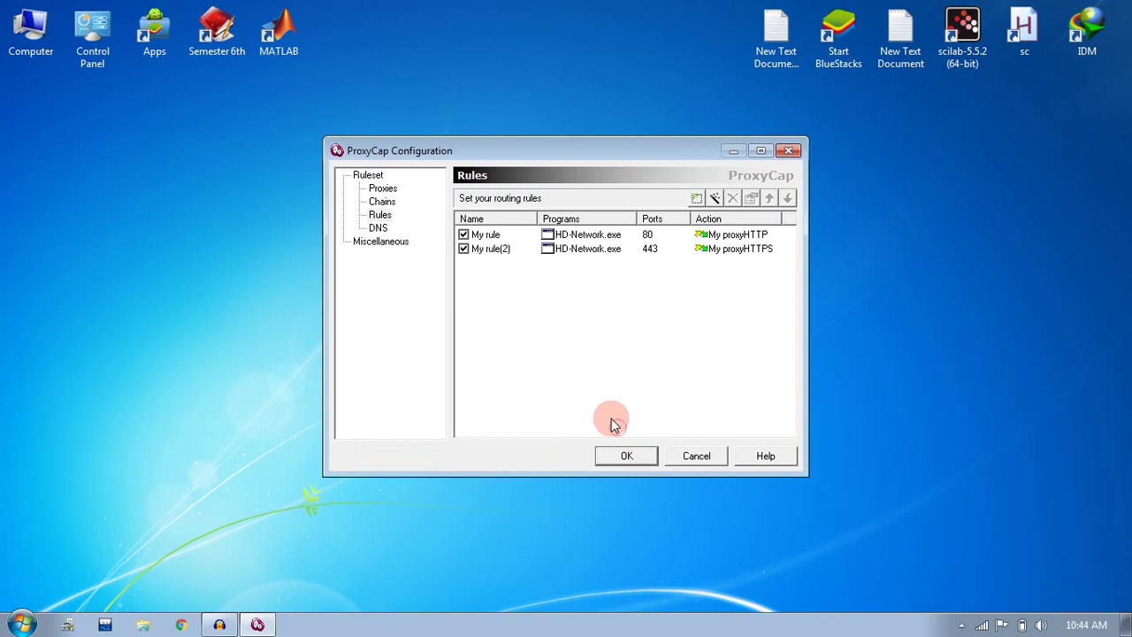
pyautogui.click(626, 460)
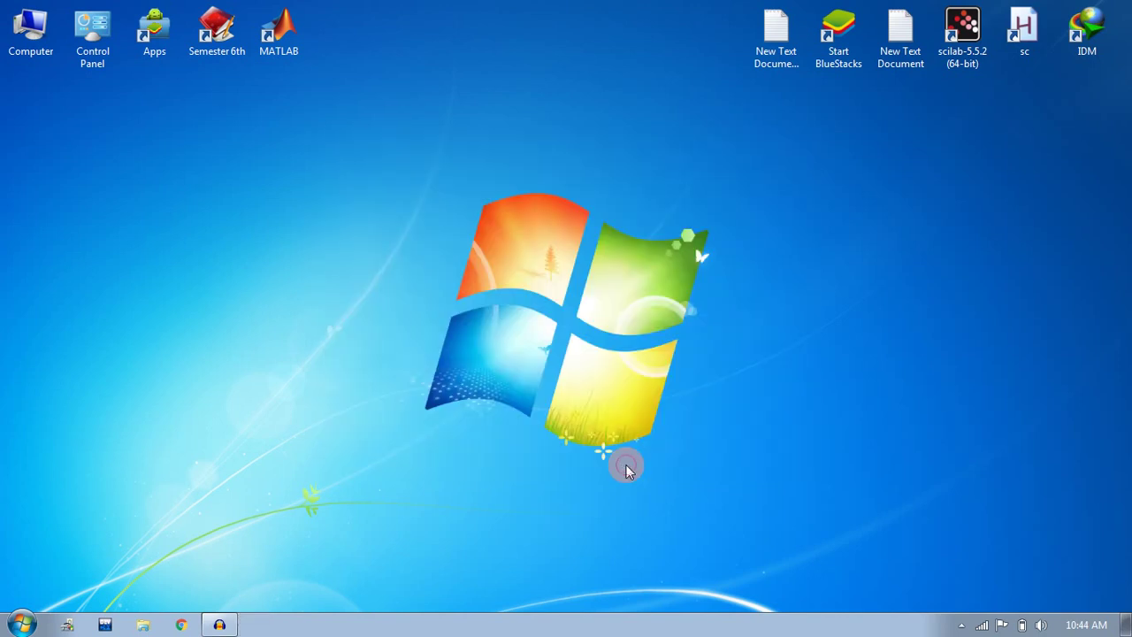